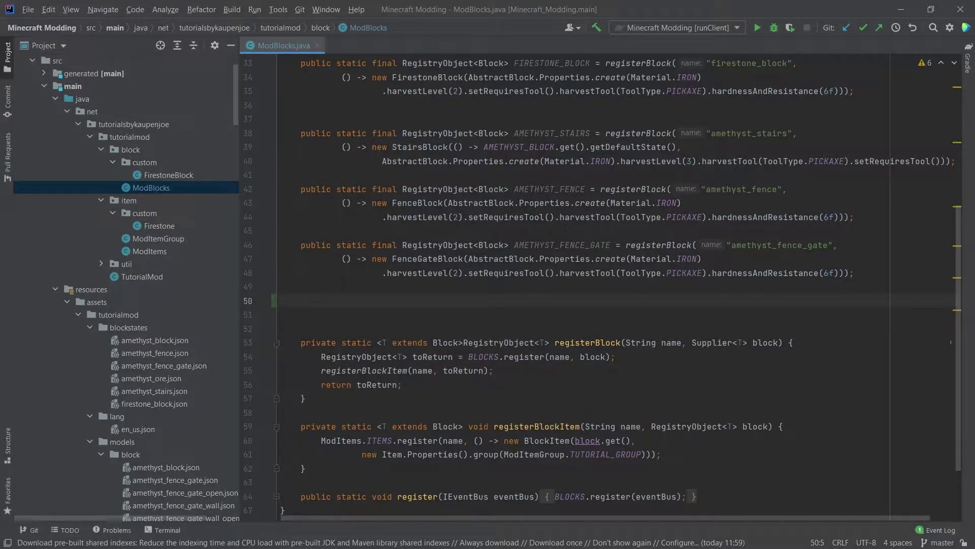
Duplicate the AMETHYST_FENCE registration below the fence gate in ModBlocks.java.
left_click_drag(541, 234, 526, 174)
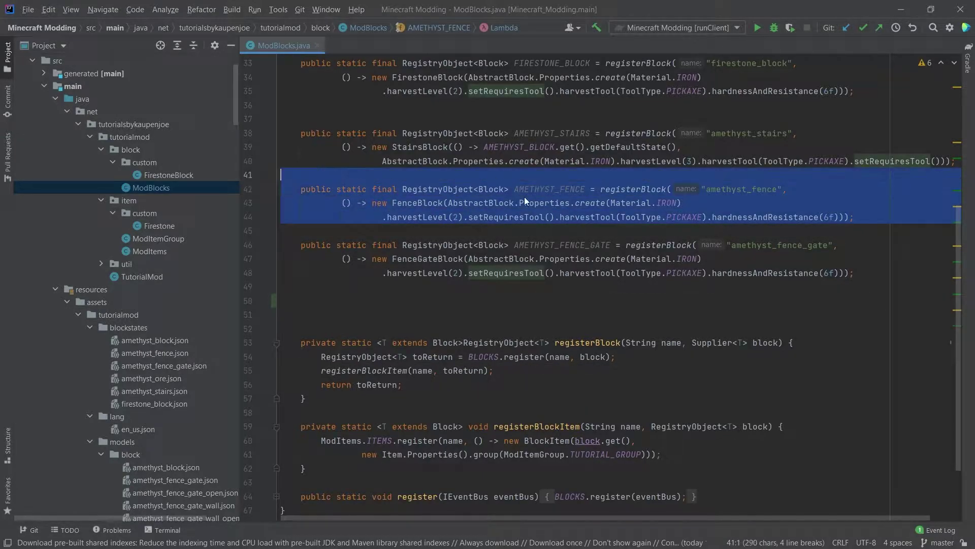
key("ctrl+c")
left_click(365, 288)
key("ctrl+v")
left_click(484, 285)
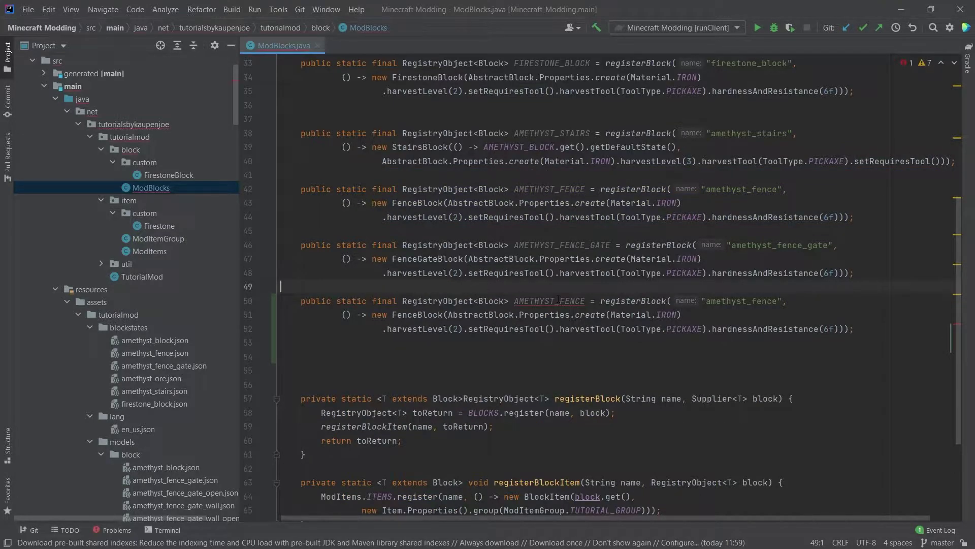
Rename the copy to AMETHYST_SLAB / amethyst_slab and change FenceBlock to SlabBlock.
left_click_drag(558, 300, 584, 300)
type("SLAB")
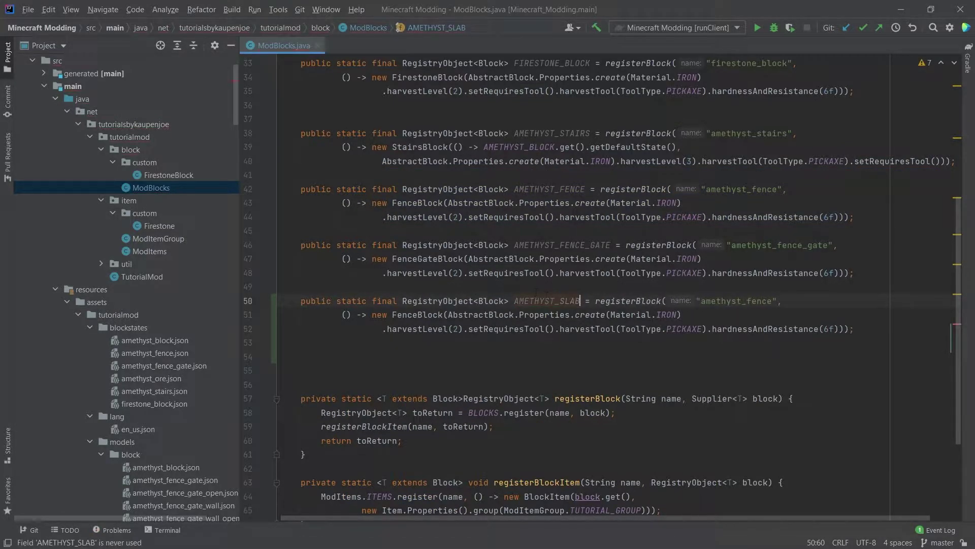
left_click(755, 300)
key("Delete")
key("Delete")
key("Delete")
type("lab")
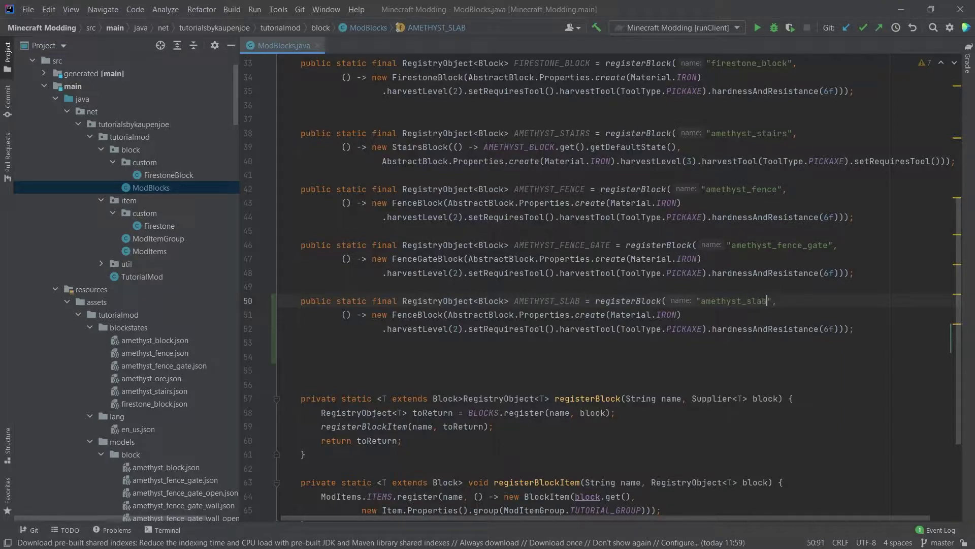
double_click(417, 315)
type("Slab")
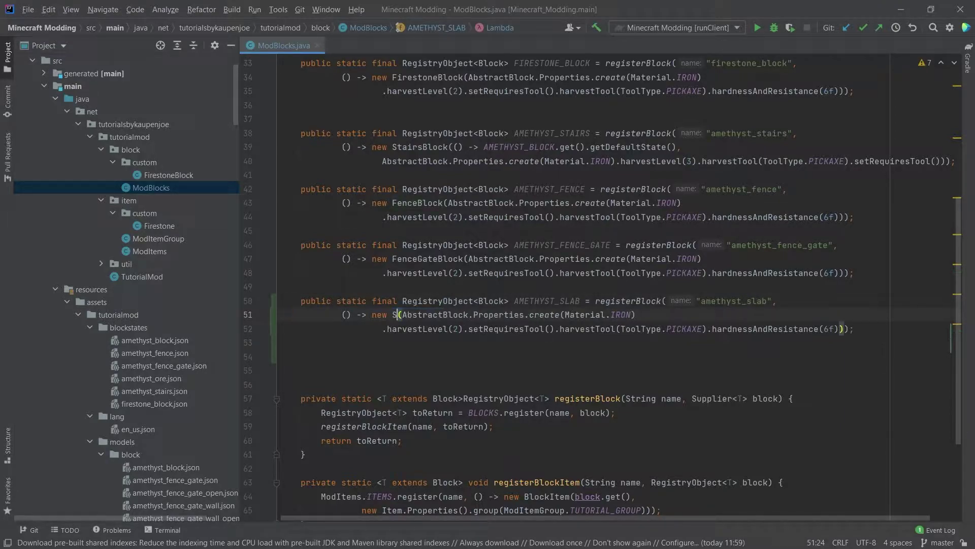
type("labBlock")
key("Return")
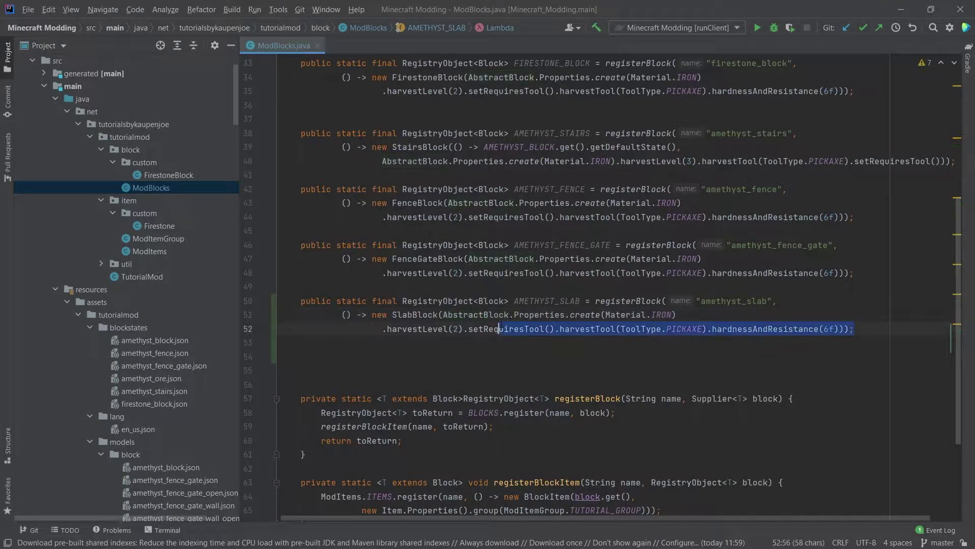
left_click_drag(855, 329, 420, 282)
left_click(539, 347)
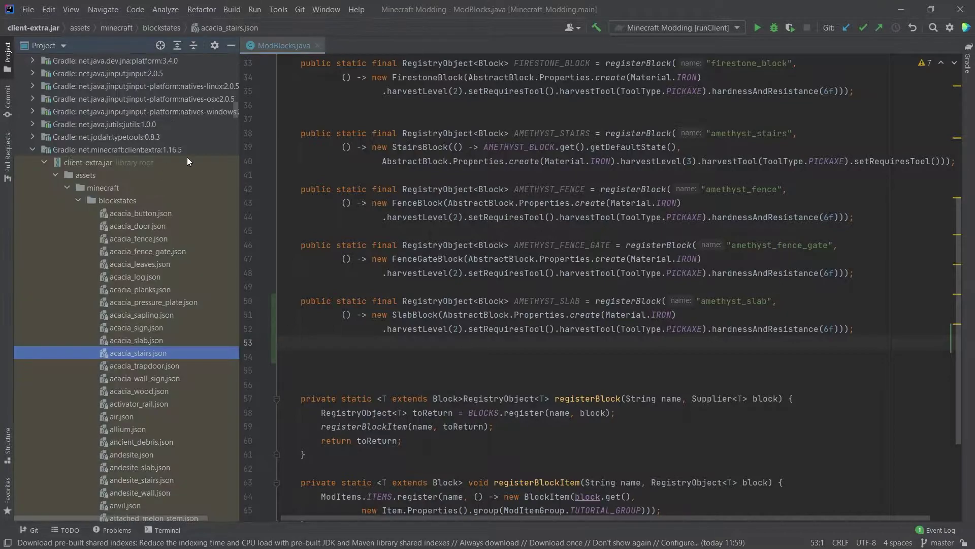
scroll(99, 153, "up", 1)
scroll(107, 198, "up", 5)
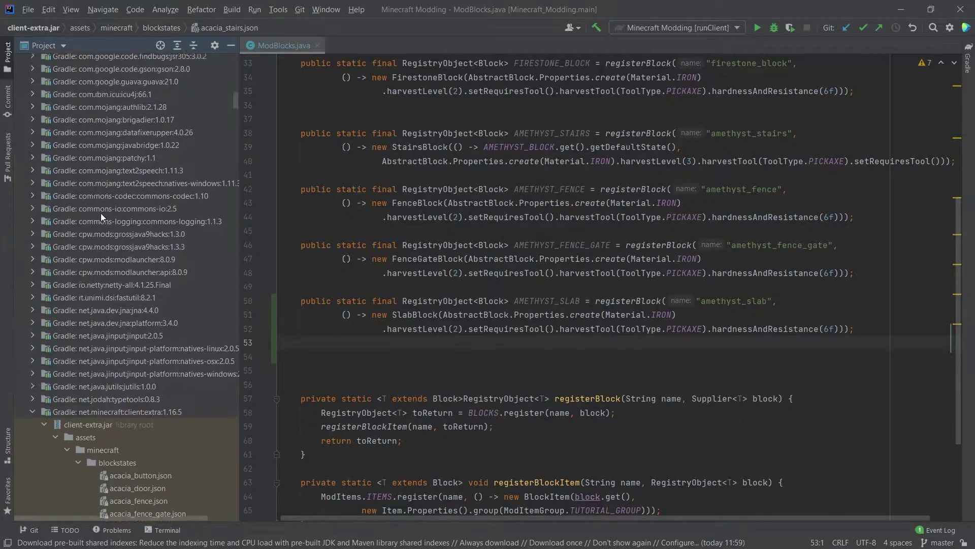
scroll(100, 213, "up", 5)
scroll(114, 219, "down", 5)
scroll(114, 219, "down", 2)
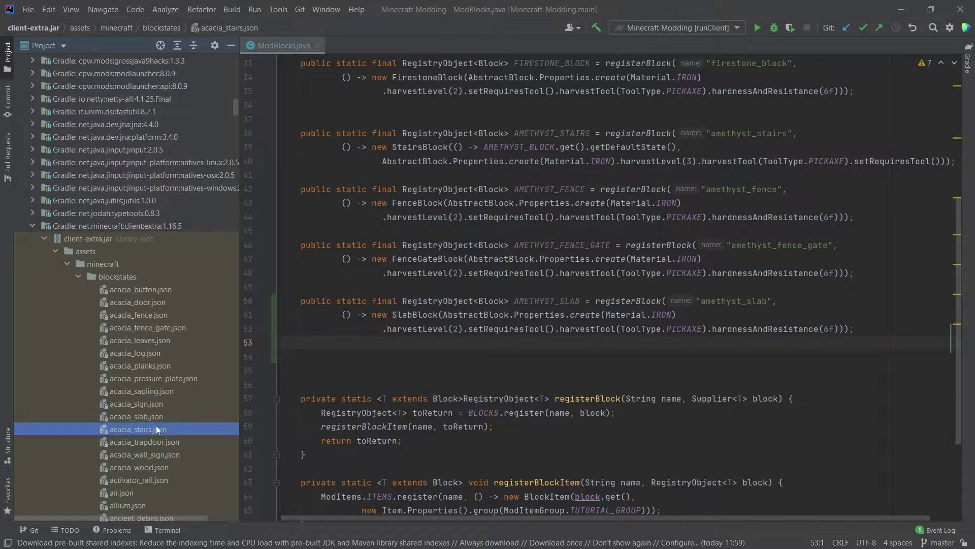
mouse_move(160, 417)
left_mouse_down()
mouse_move(151, 144)
mouse_move(166, 214)
left_mouse_up()
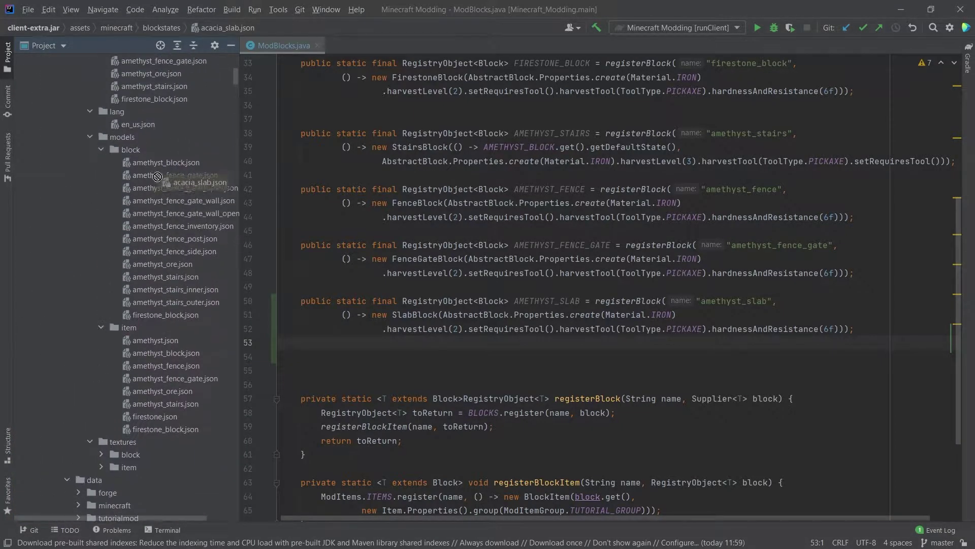
left_click_drag(167, 214, 129, 137)
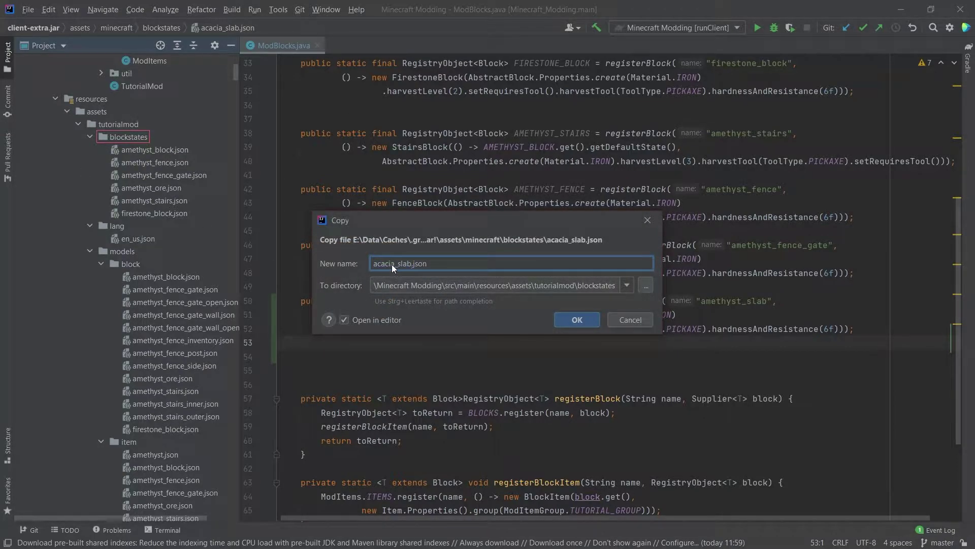
type("a")
type("methyst")
Confirm copying the vanilla acacia_slab.json blockstate into the mod's blockstates folder as amethyst_slab.json.
left_click(571, 322)
Add the blockstate to Git and replace every minecraft namespace with tutorialmod.
key("Return")
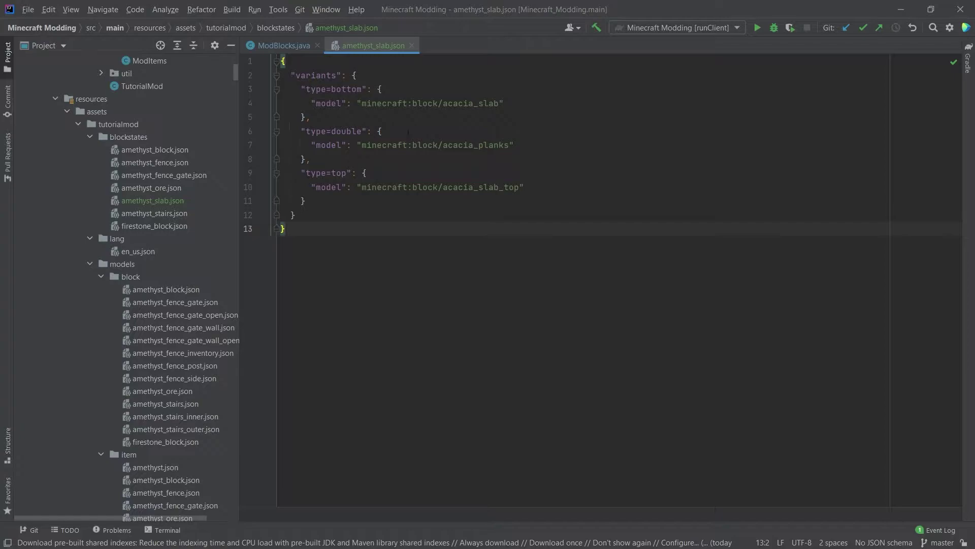
double_click(385, 103)
key("ctrl+r")
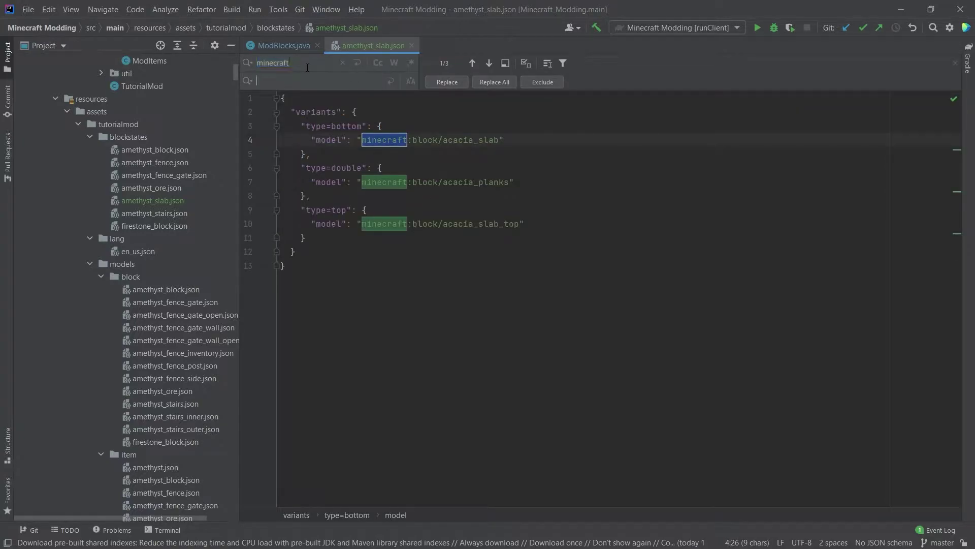
type("tutorialmod")
left_click(494, 83)
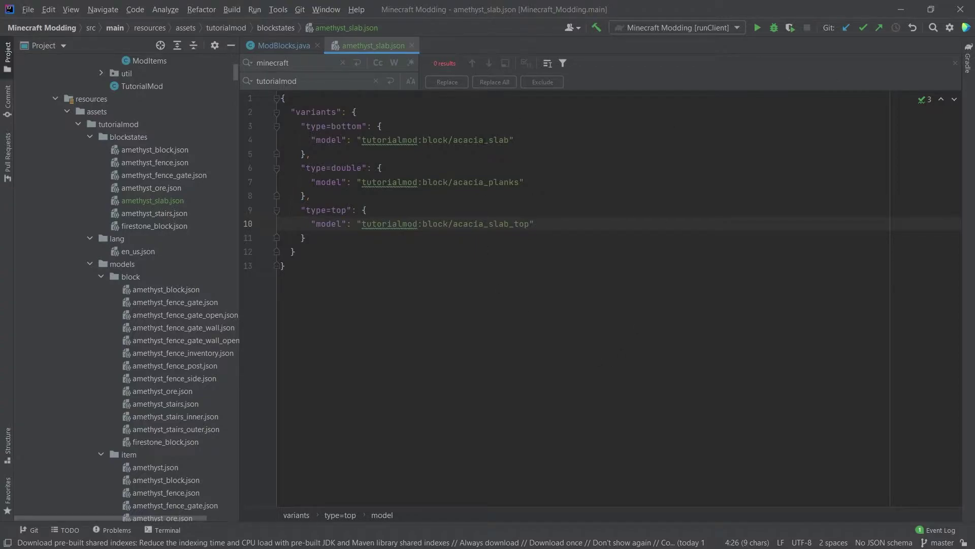
Replace every acacia with amethyst and change planks to block on line 7.
double_click(461, 140)
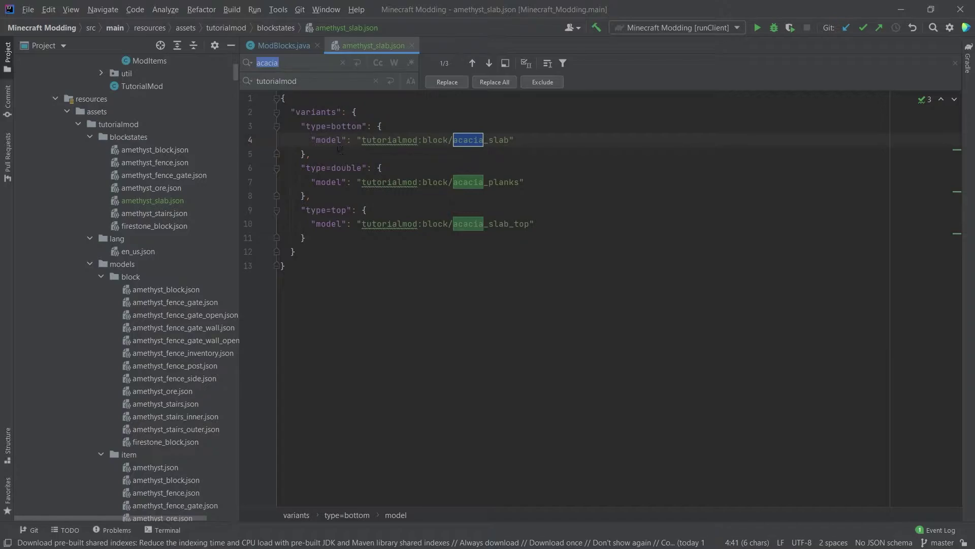
left_click(297, 80)
double_click(298, 81)
type("amethyst")
left_click(495, 82)
key("Escape")
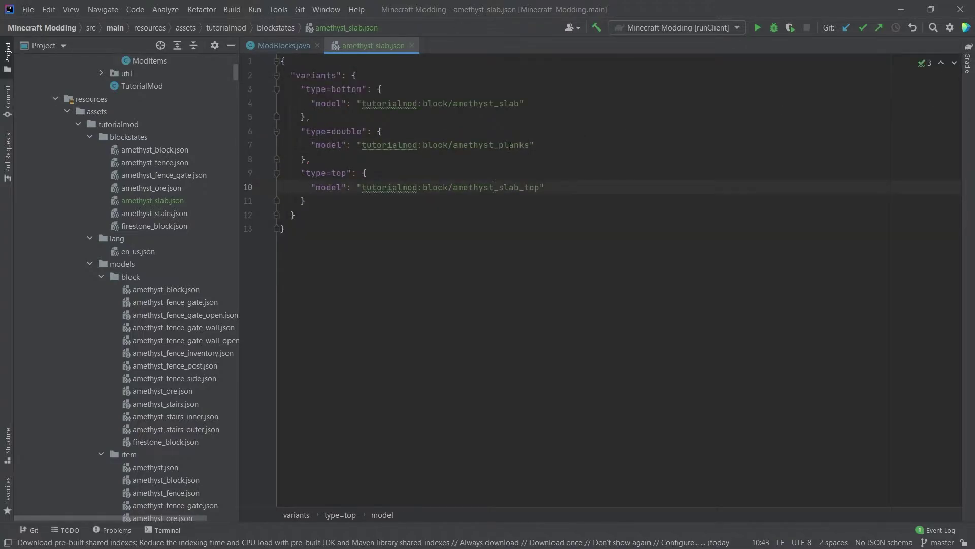
left_click(509, 145)
left_click_drag(499, 146, 530, 144)
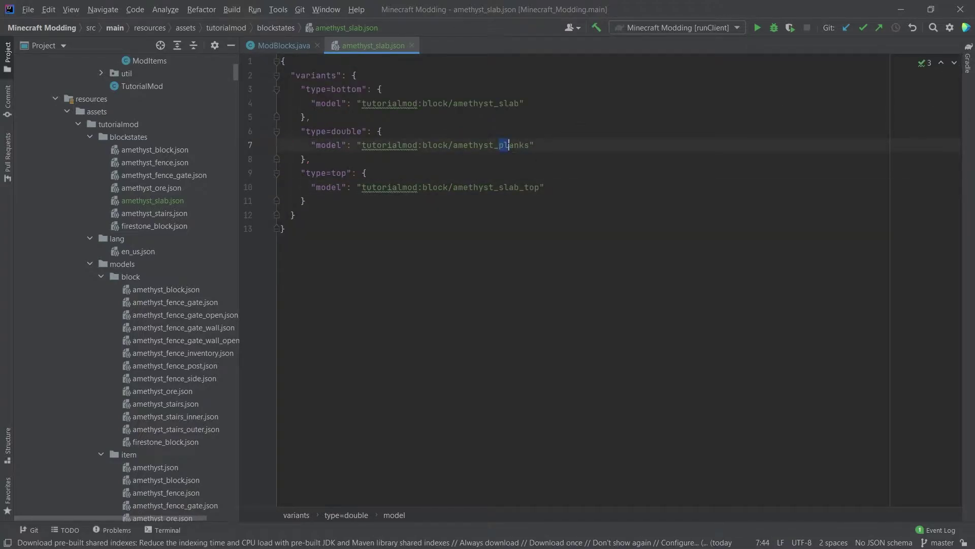
type("block")
scroll(208, 260, "up", 6)
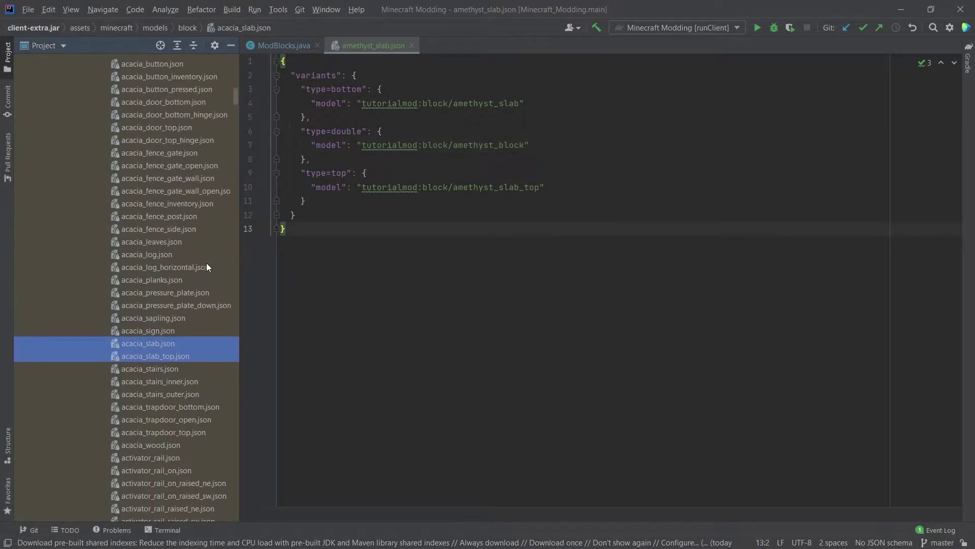
scroll(124, 405, "down", 4)
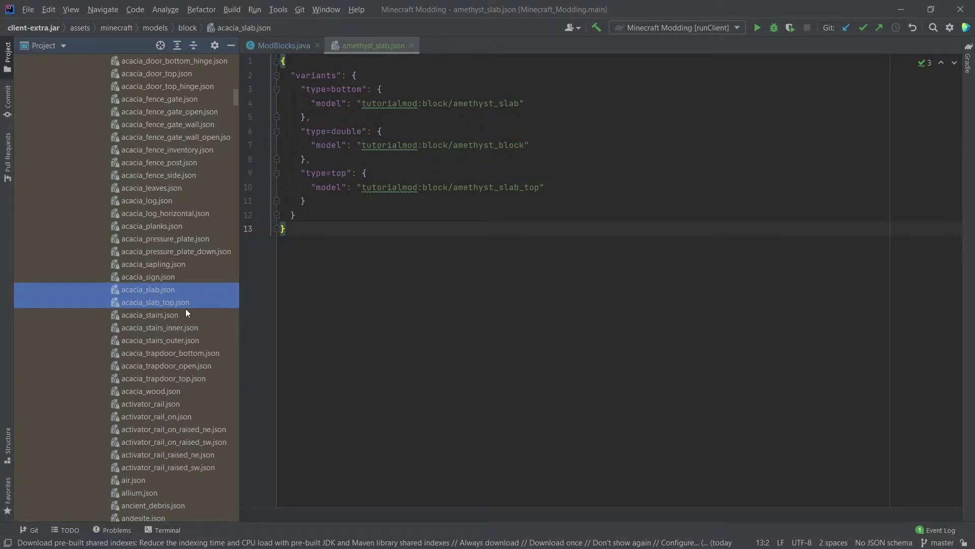
Copy the acacia_slab and acacia_slab_top models into the mod's block models folder.
left_click_drag(176, 304, 148, 53)
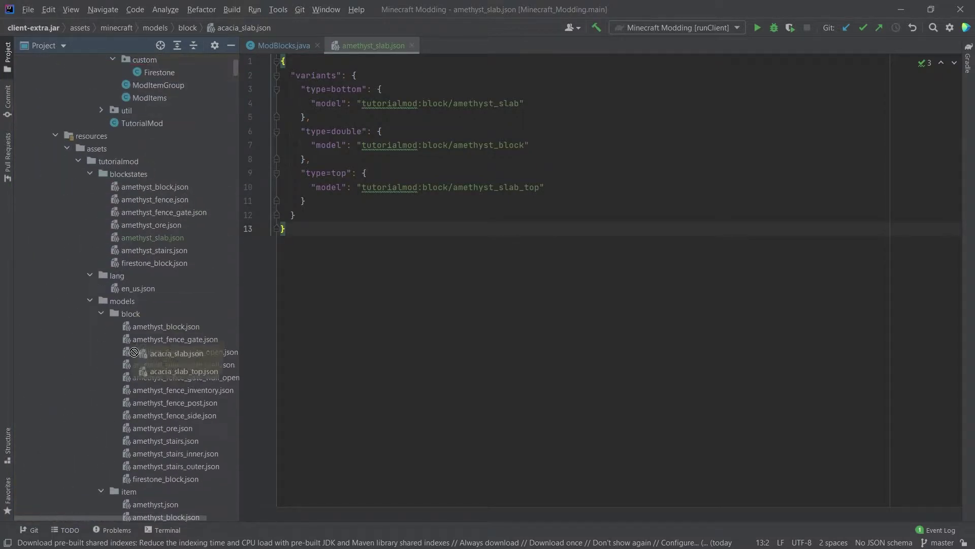
left_click_drag(148, 53, 126, 315)
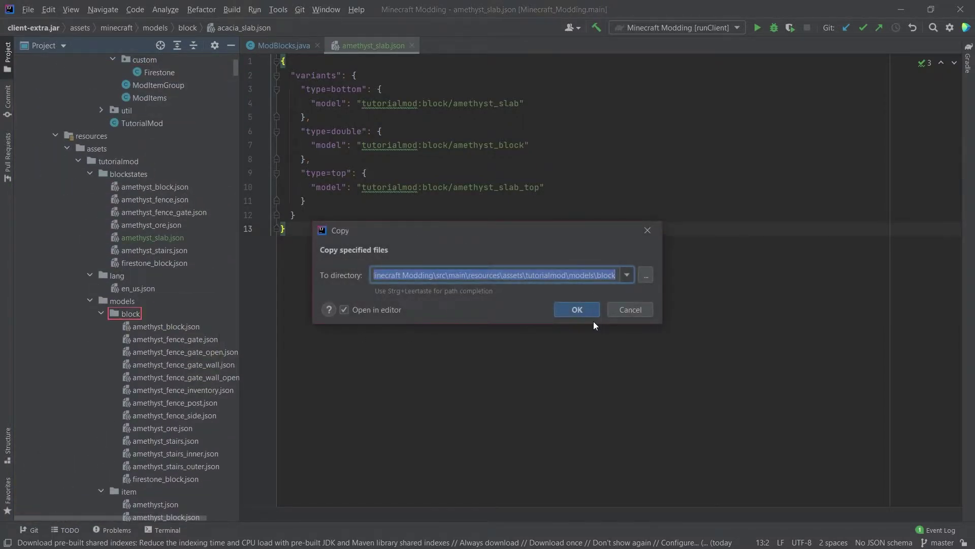
left_click(568, 310)
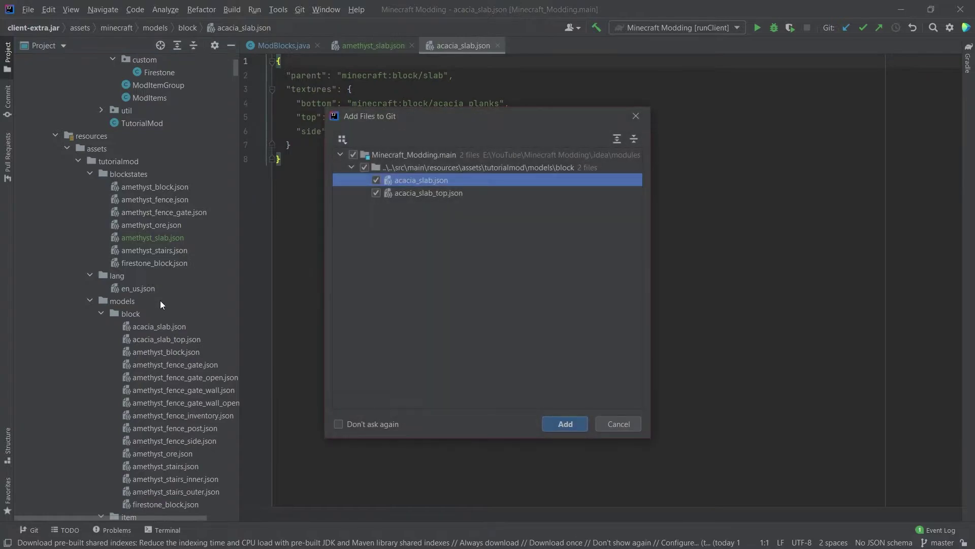
Rename the copies to amethyst_slab.json and amethyst_slab_top.json.
left_click(567, 421)
right_click(160, 326)
left_click(381, 354)
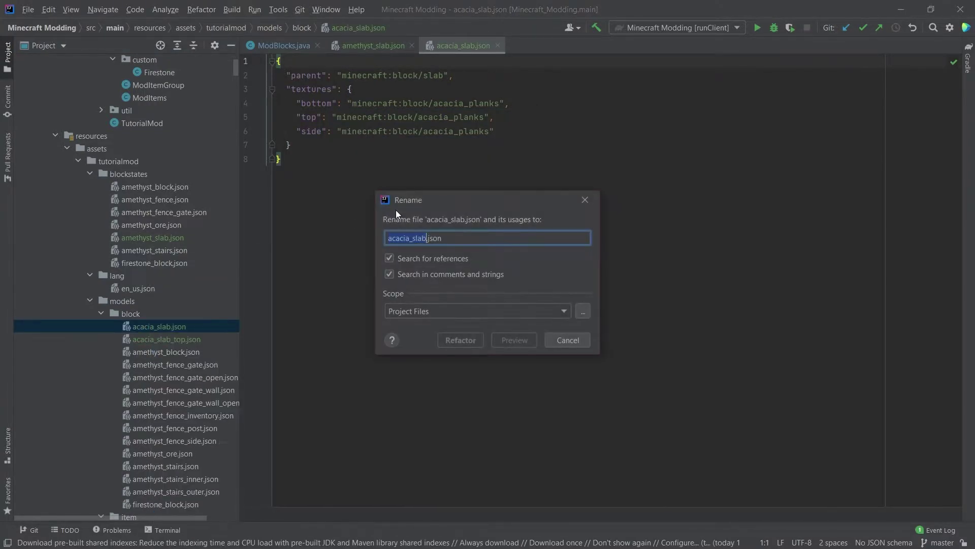
type("amethyst")
key("Return")
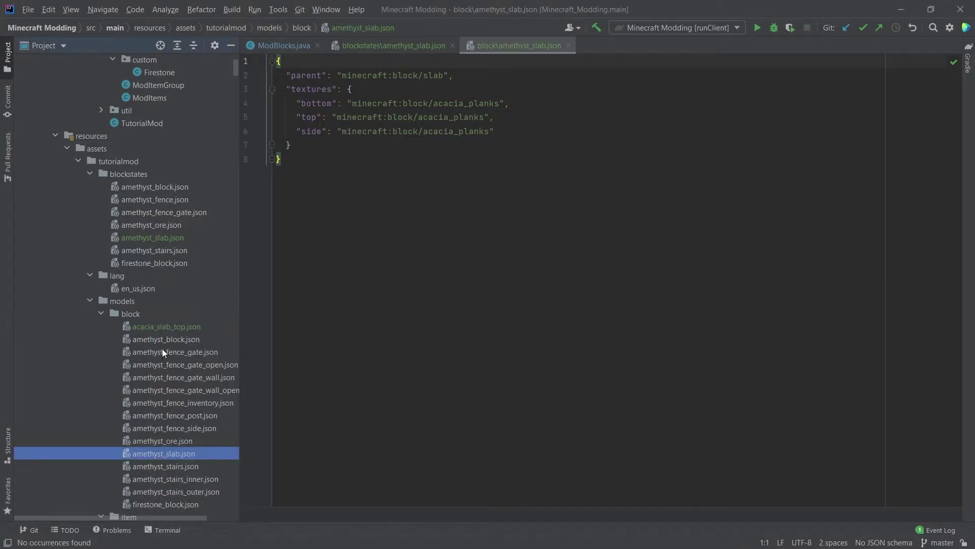
right_click(173, 326)
left_click(372, 337)
type("amethyst")
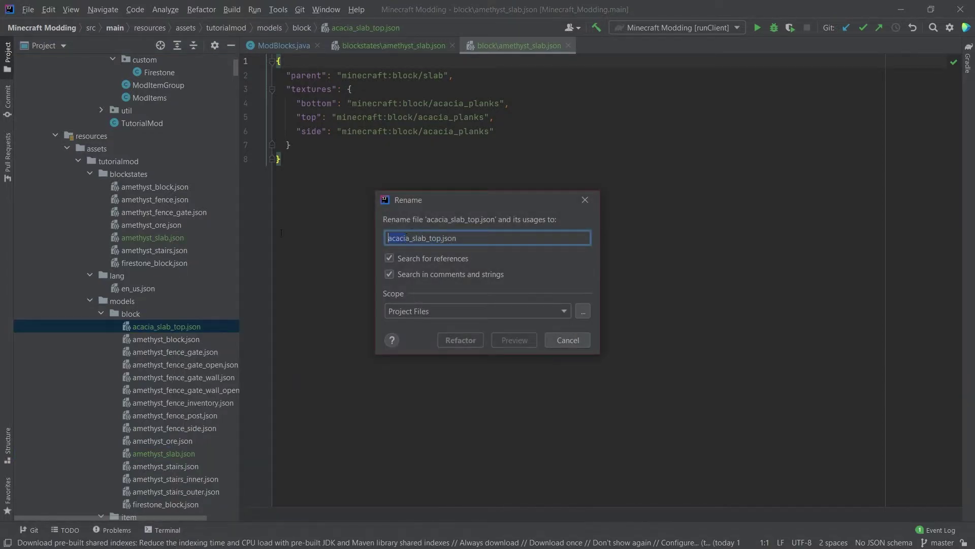
key("Return")
Replace acacia_planks with amethyst_block in the slab model's texture entries.
double_click(467, 103)
type("amethyst_block")
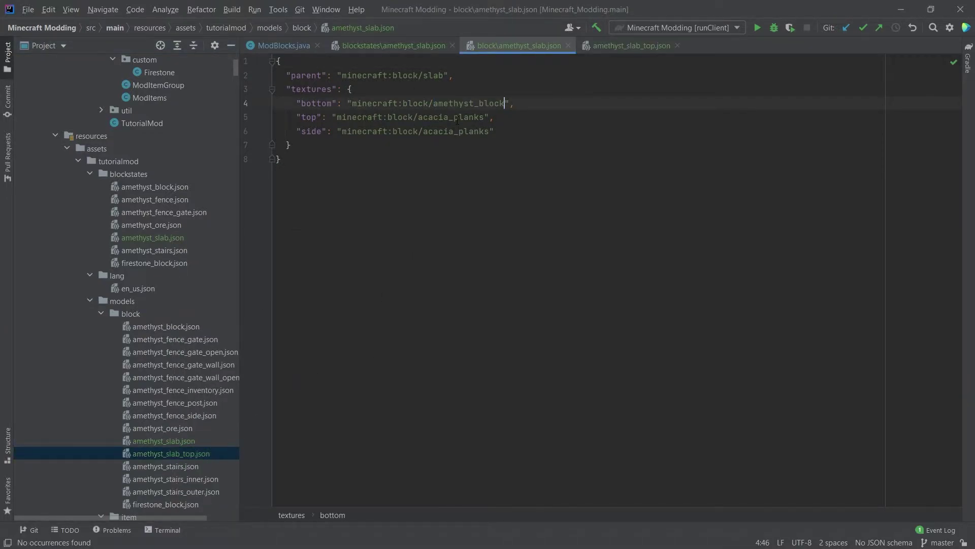
double_click(451, 117)
type("amethyst_block")
key("ctrl+v")
Change the minecraft namespace to tutorialmod on the bottom, top and side textures.
double_click(374, 103)
type("tutorial")
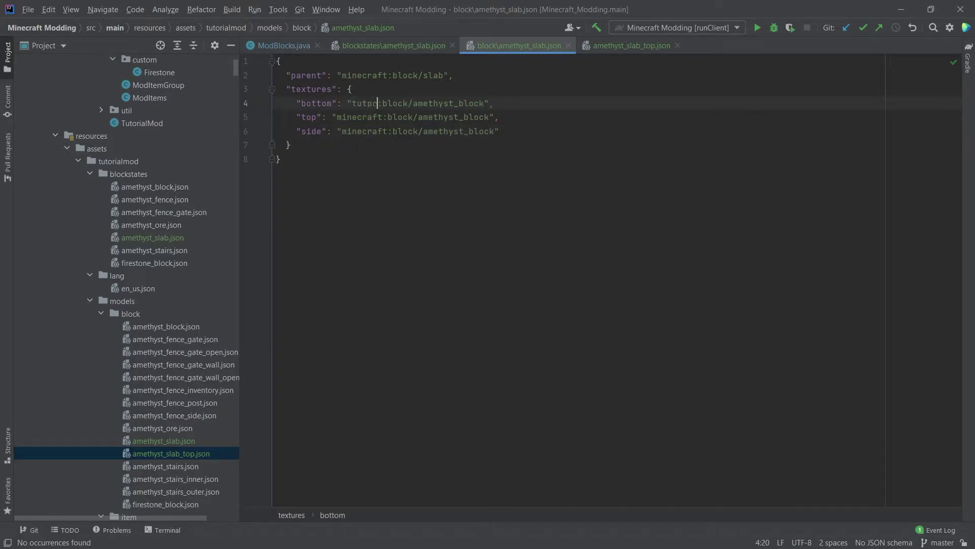
type("mod")
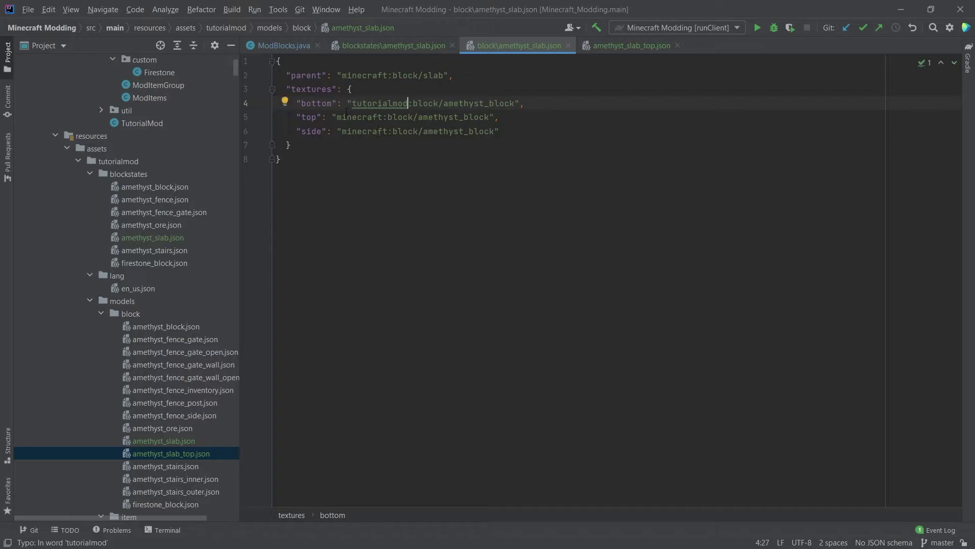
double_click(378, 103)
key("ctrl+c")
key("ctrl+v")
double_click(355, 131)
key("ctrl+v")
left_click(391, 147)
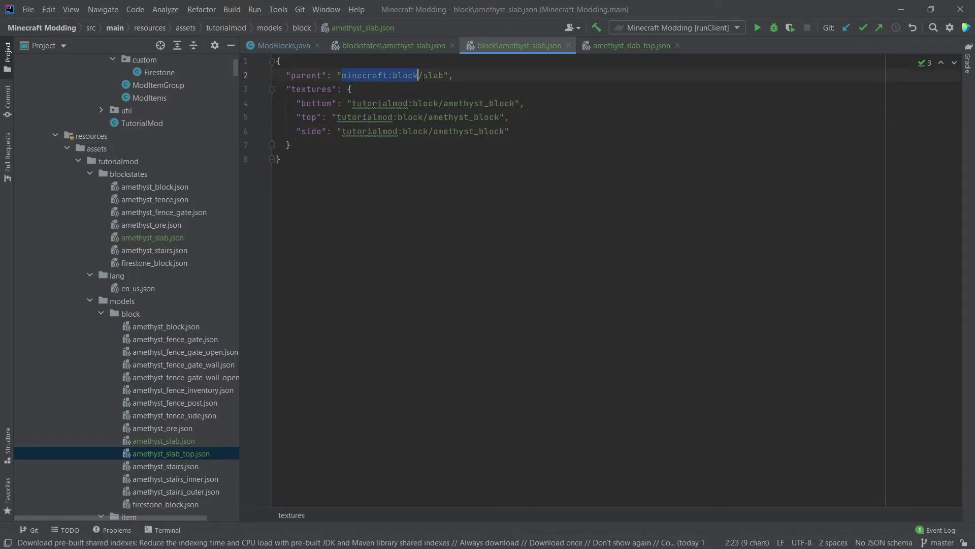
Copy the three amethyst_block texture lines for reuse in amethyst_slab_top.json.
left_click(454, 74)
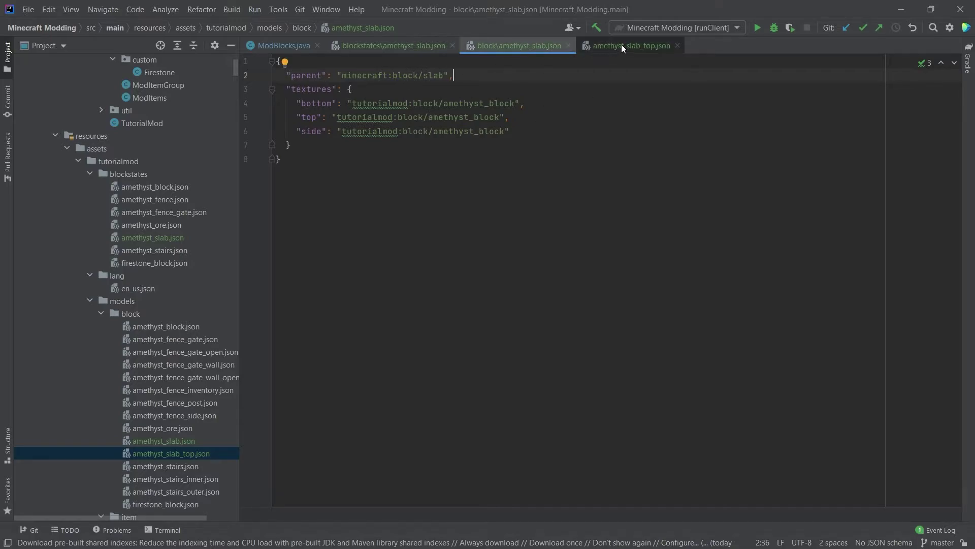
left_click(571, 126)
key("shift+Up")
key("shift+Up")
key("shift+Up")
left_click(571, 124)
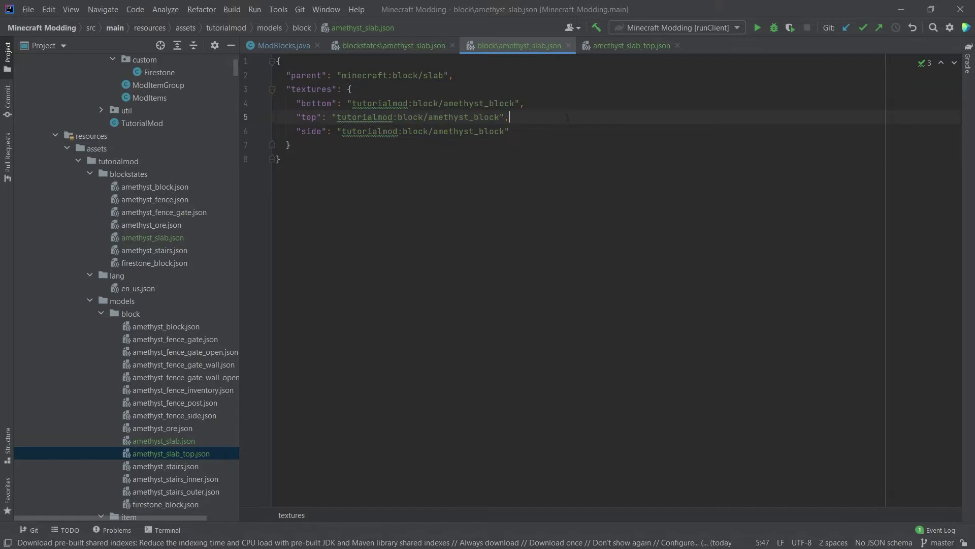
left_click(612, 48)
Paste the copied amethyst_block texture lines over lines 4–6 of amethyst_slab_top.json.
left_click_drag(496, 132, 513, 105)
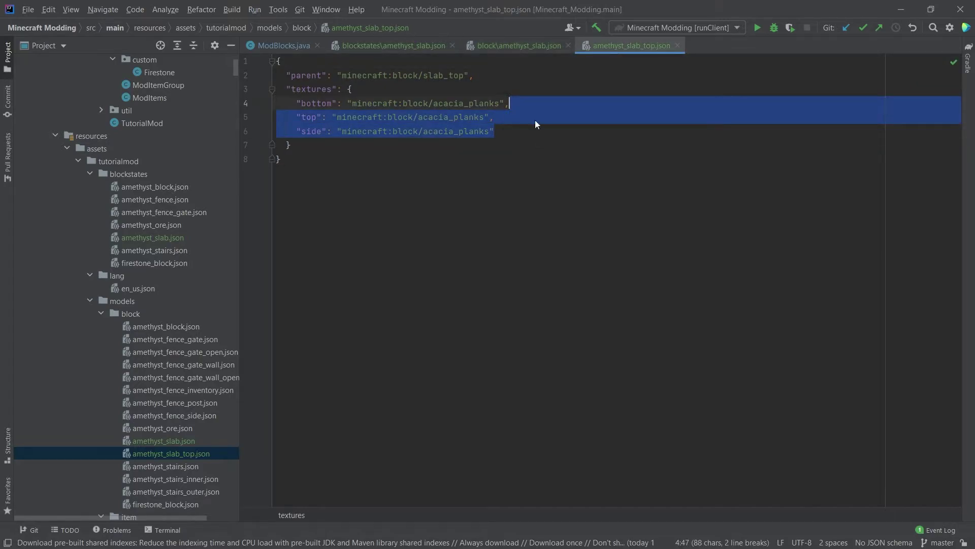
key("shift+Up")
key("ctrl+v")
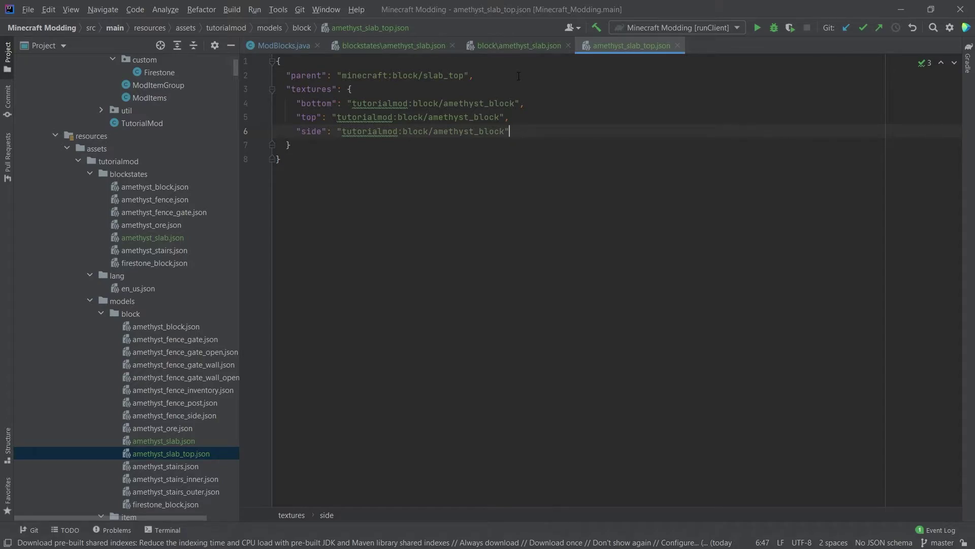
scroll(165, 269, "down", 7)
Copy the amethyst_block item model as amethyst_slab.json.
left_click(164, 275)
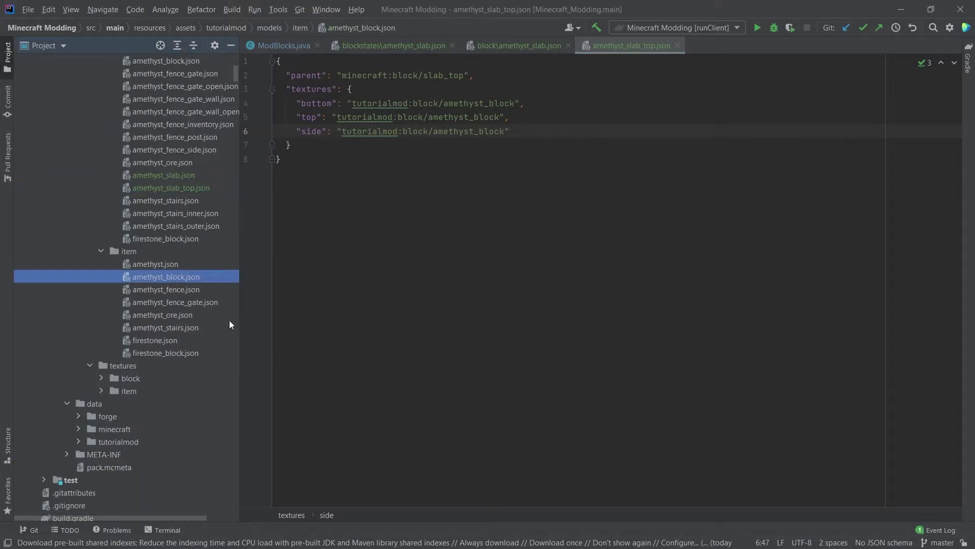
left_click(136, 266)
left_click(175, 276)
key("ctrl+c")
key("ctrl+v")
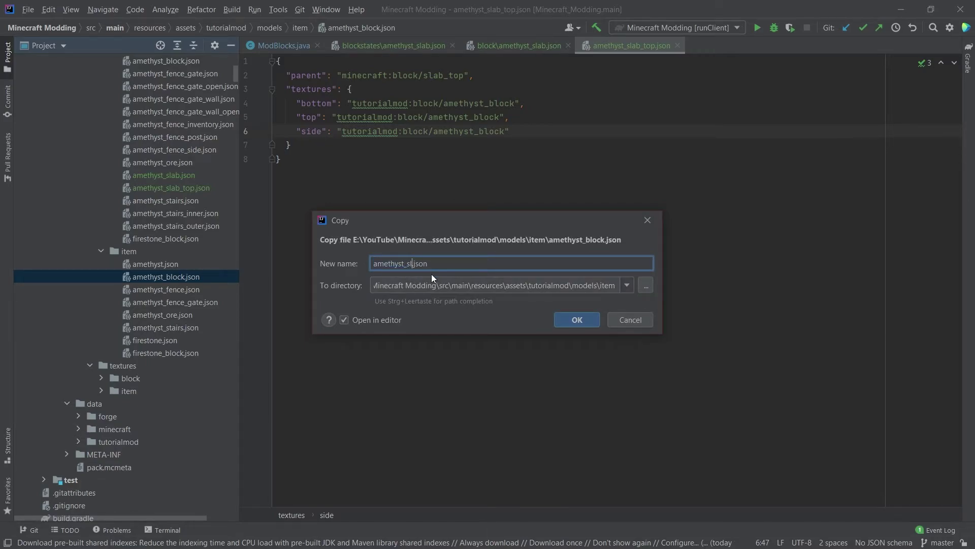
type("ab")
key("Return")
Change the item model's parent to tutorialmod:block/amethyst_slab.
left_click(652, 303)
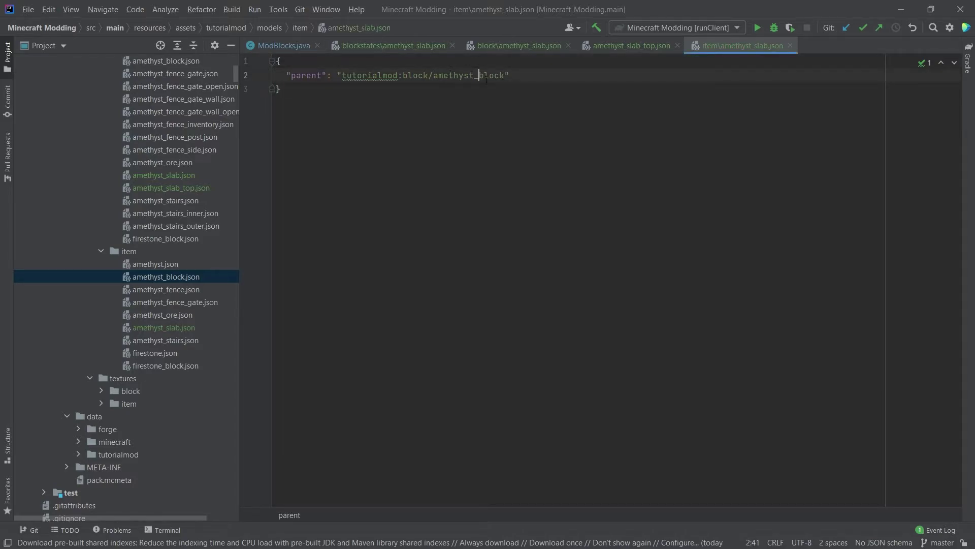
left_click_drag(479, 77, 500, 77)
type("slab")
scroll(208, 315, "up", 3)
scroll(193, 330, "up", 4)
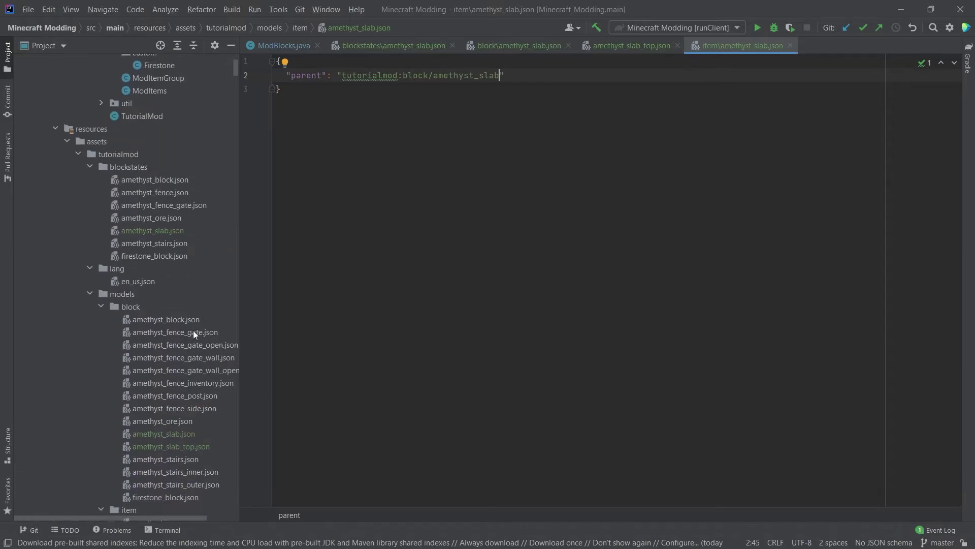
scroll(183, 283, "down", 2)
left_click(177, 365)
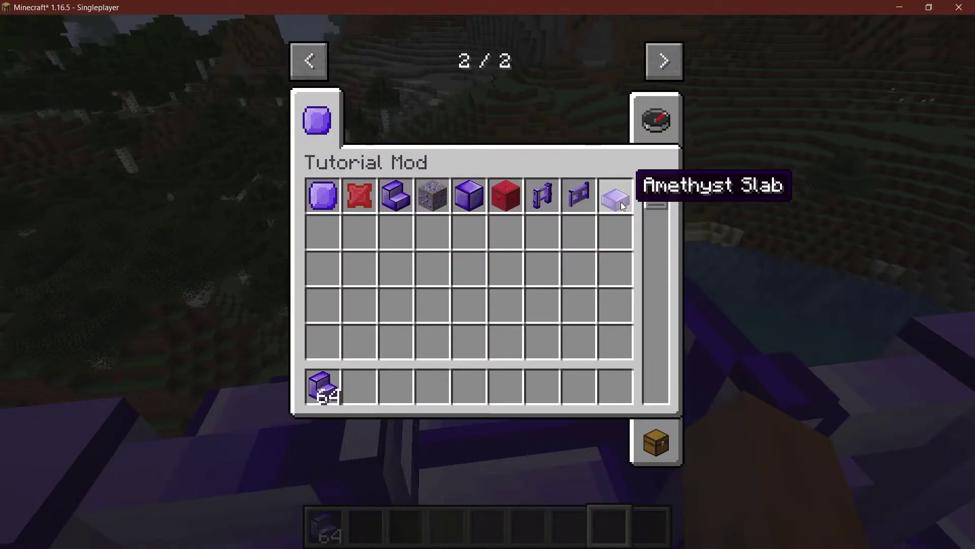
Take a 64-stack of Amethyst Slab into the hotbar and close the inventory.
middle_click(622, 204)
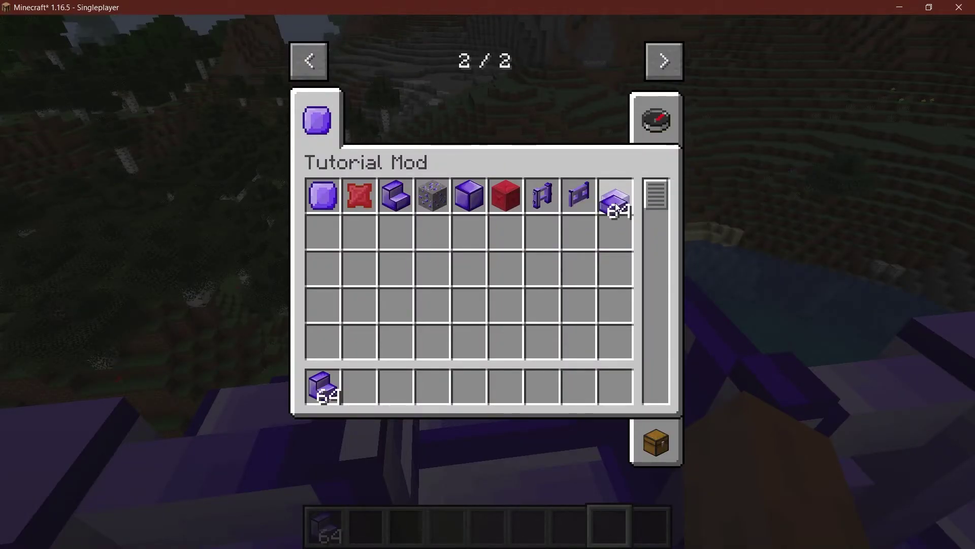
left_click(361, 387)
key("e")
Hold the Amethyst Slab and place one on the amethyst structure.
key("2")
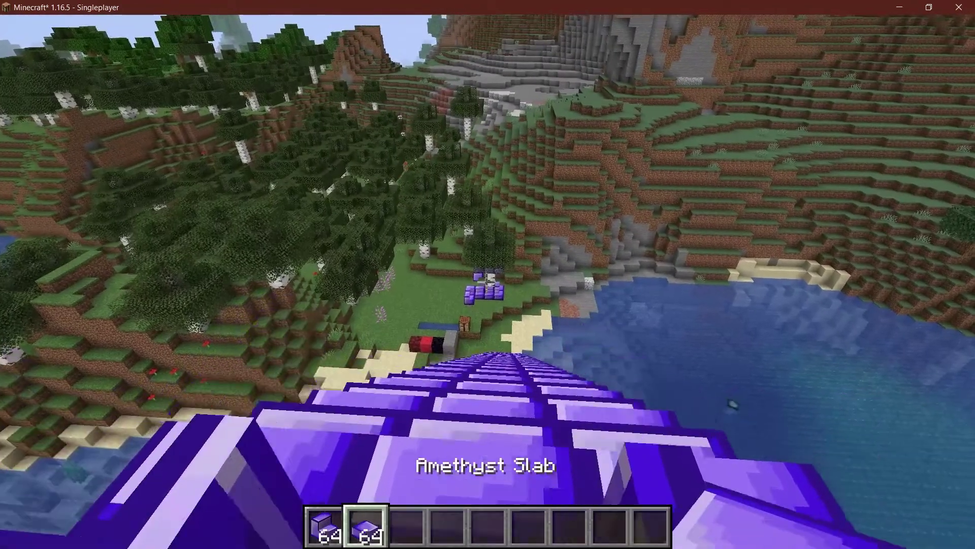
key("w")
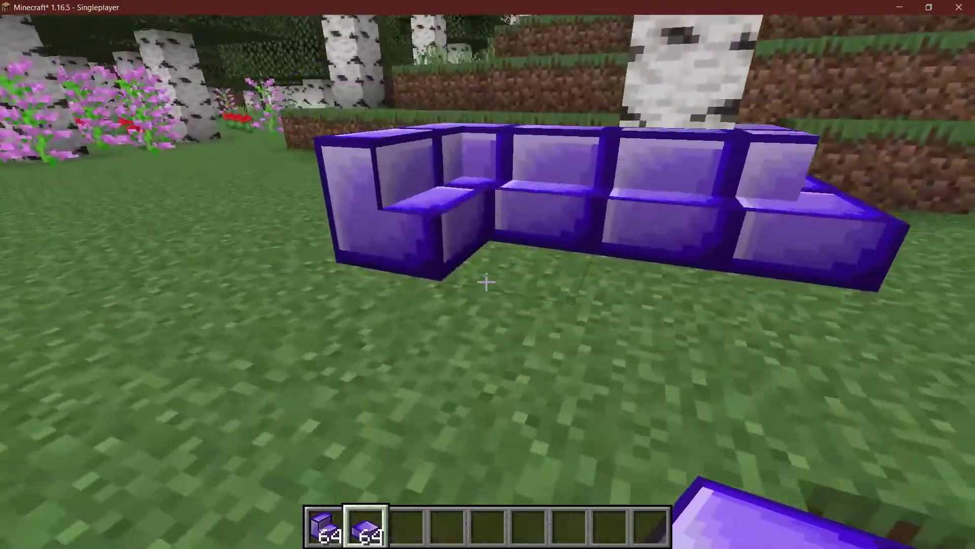
right_click(486, 283)
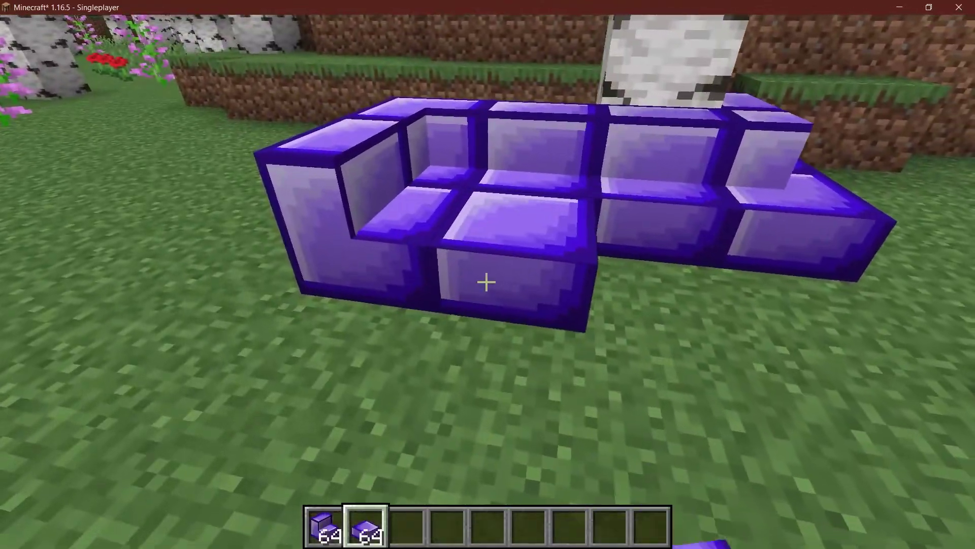
Circle the structure, place a slab on the dirt terrace, and break one slab.
key("s")
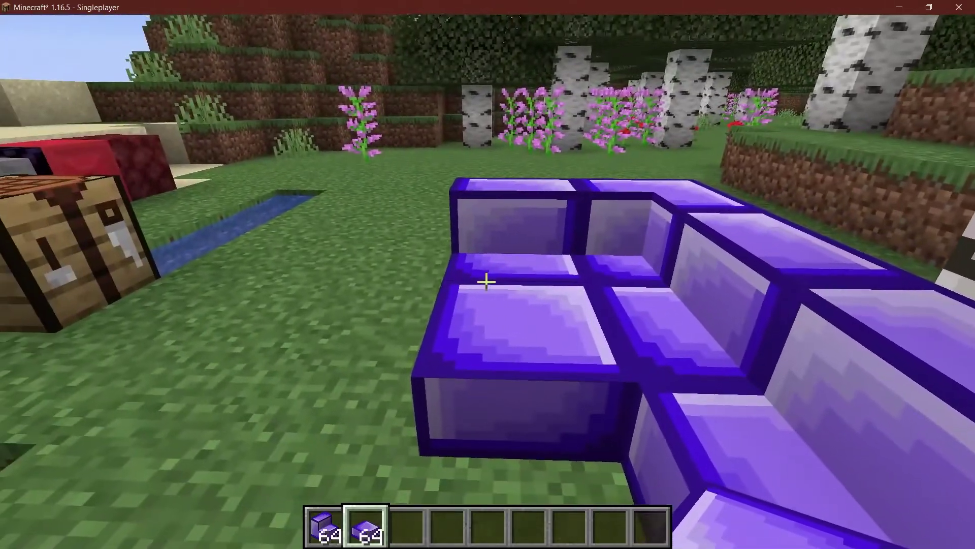
key("w")
key("d")
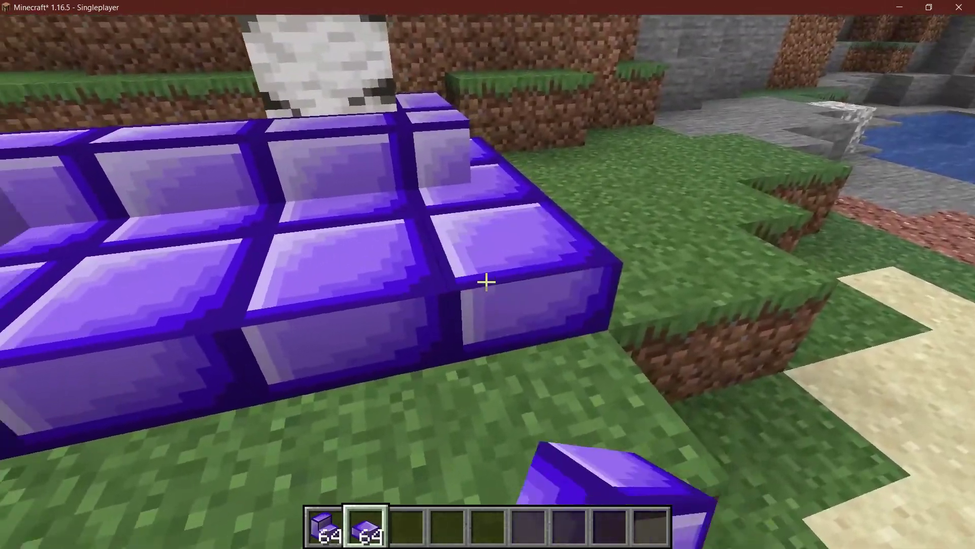
key("w")
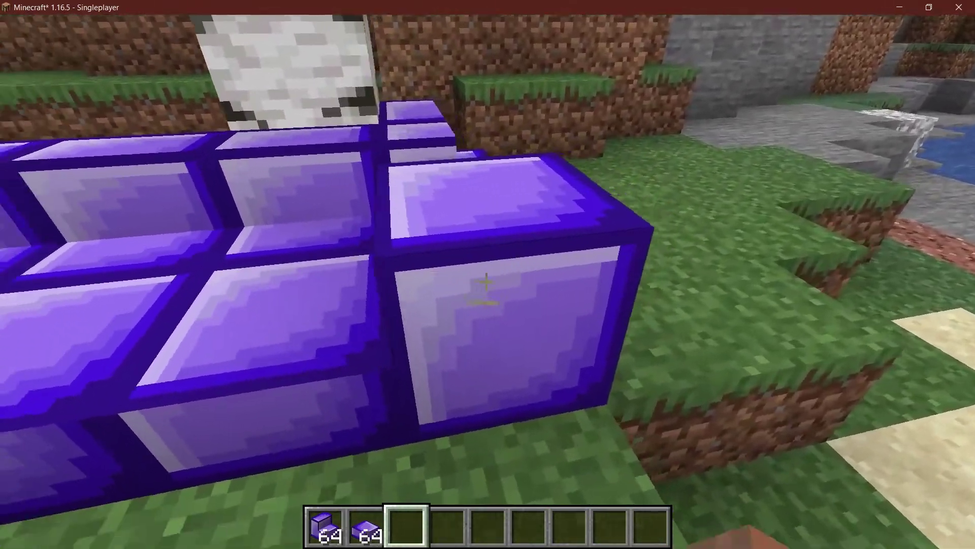
key("a")
key("w")
key("d")
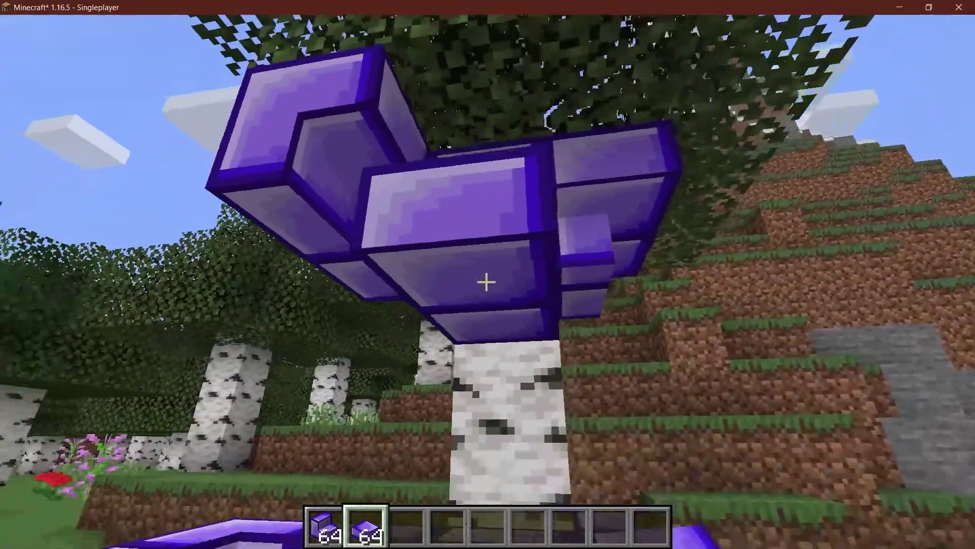
key("s")
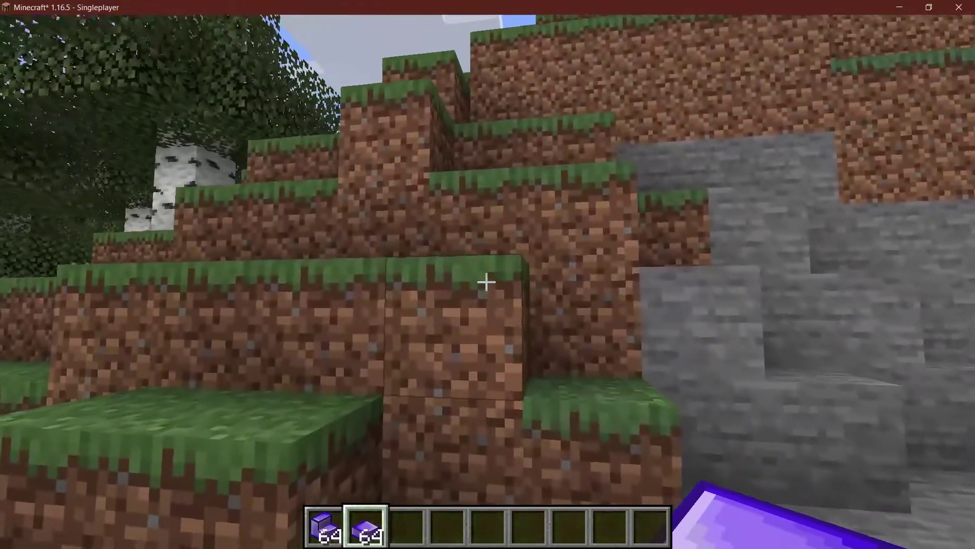
right_click(487, 283)
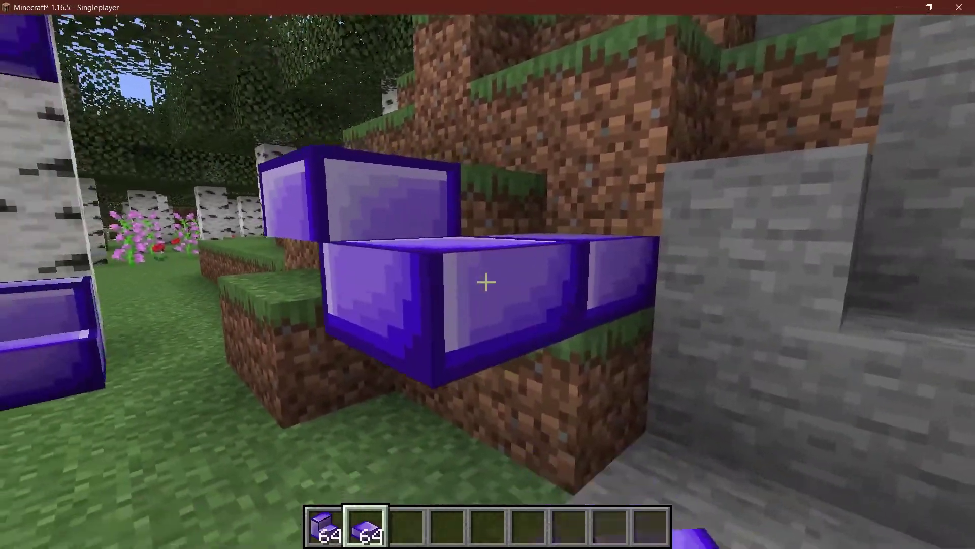
left_click(486, 282)
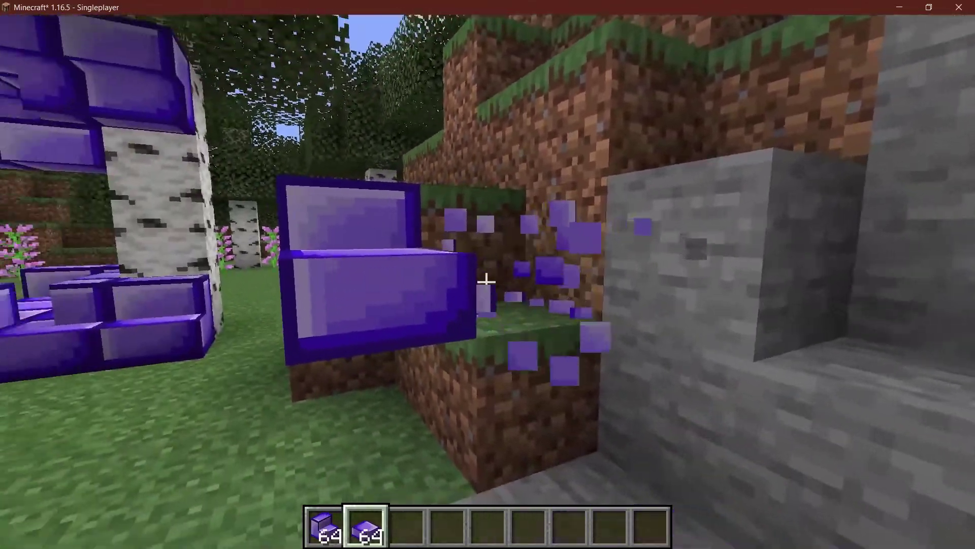